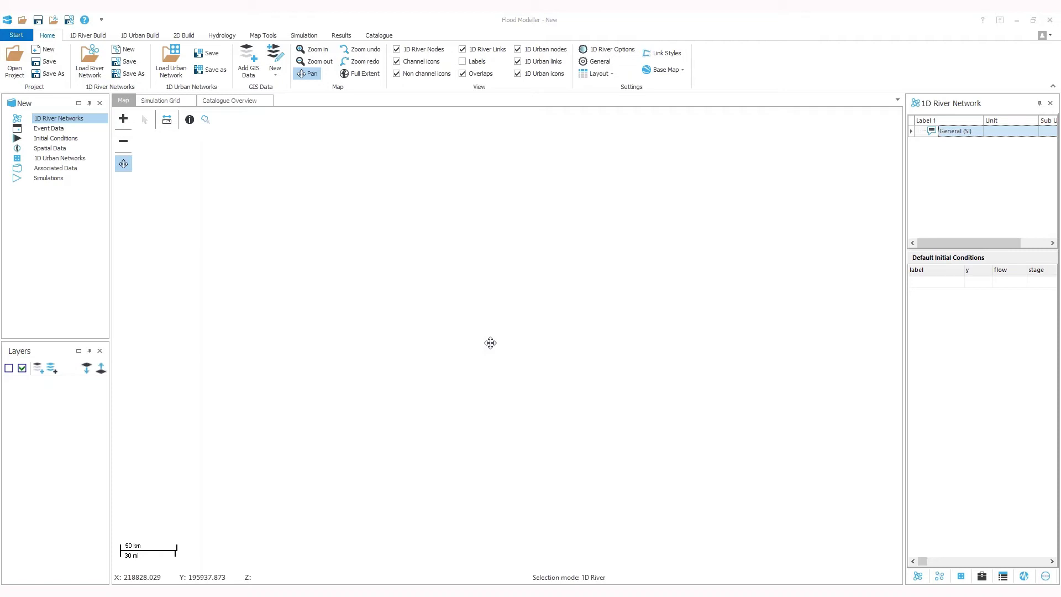
# - Create a new 1D river network saved as 'Balde Eagle network' in the HEC-RAS dataset folder
pyautogui.click(50, 38)
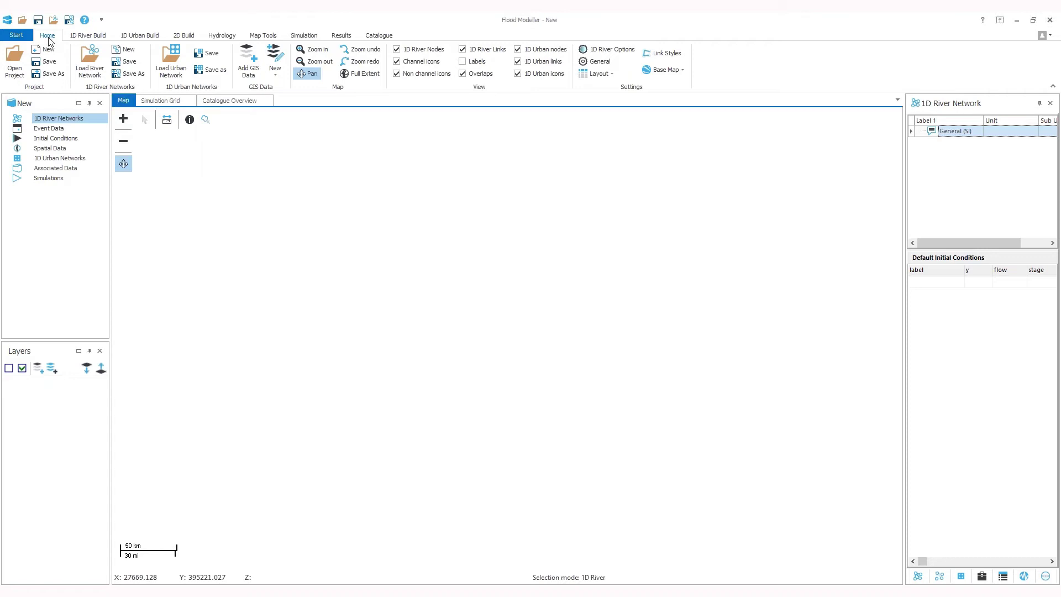
pyautogui.click(131, 51)
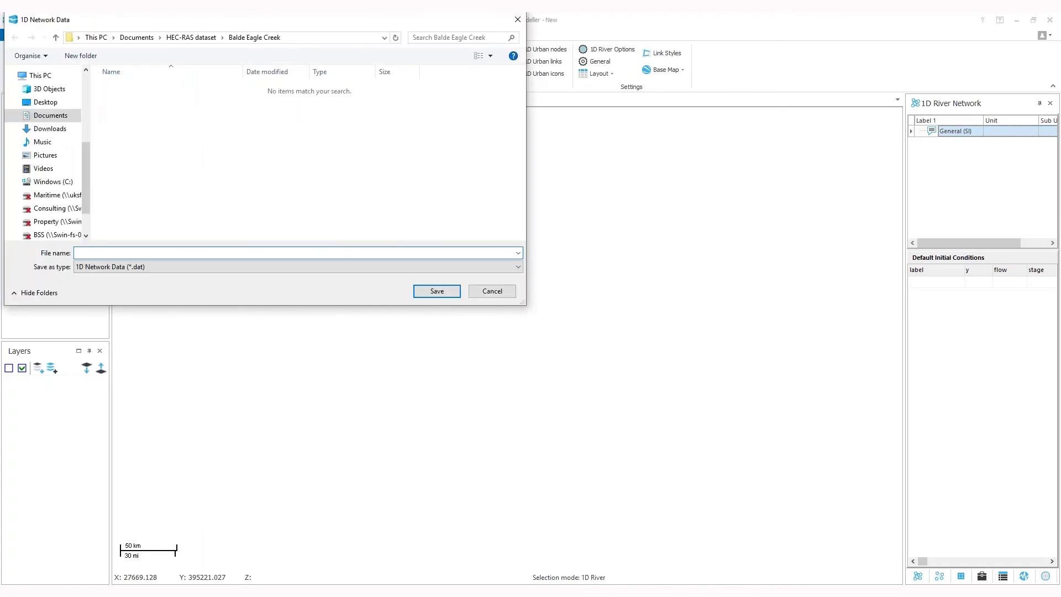
pyautogui.click(193, 39)
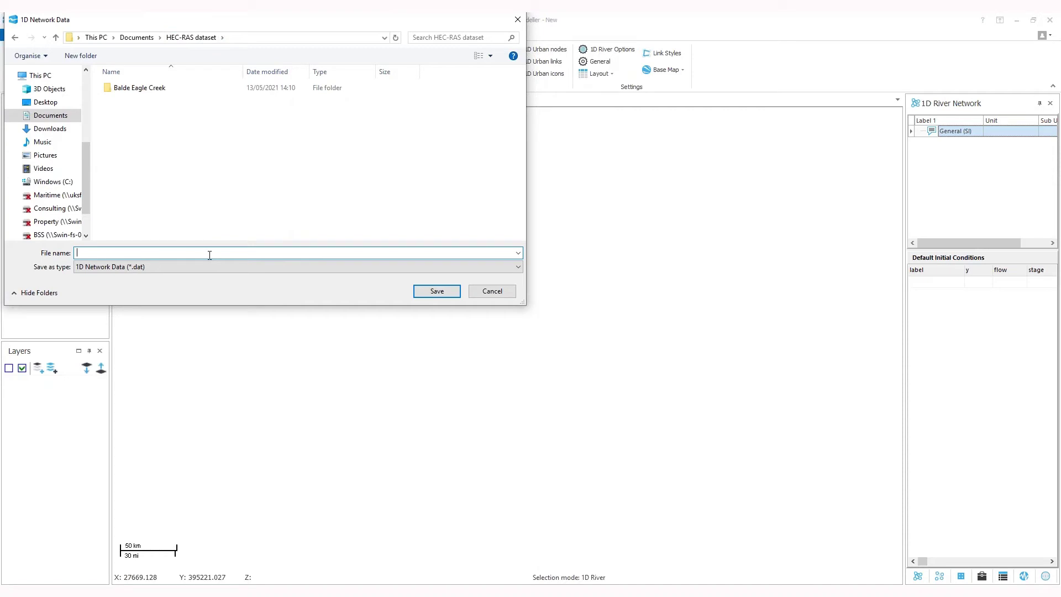
pyautogui.write('Balde E')
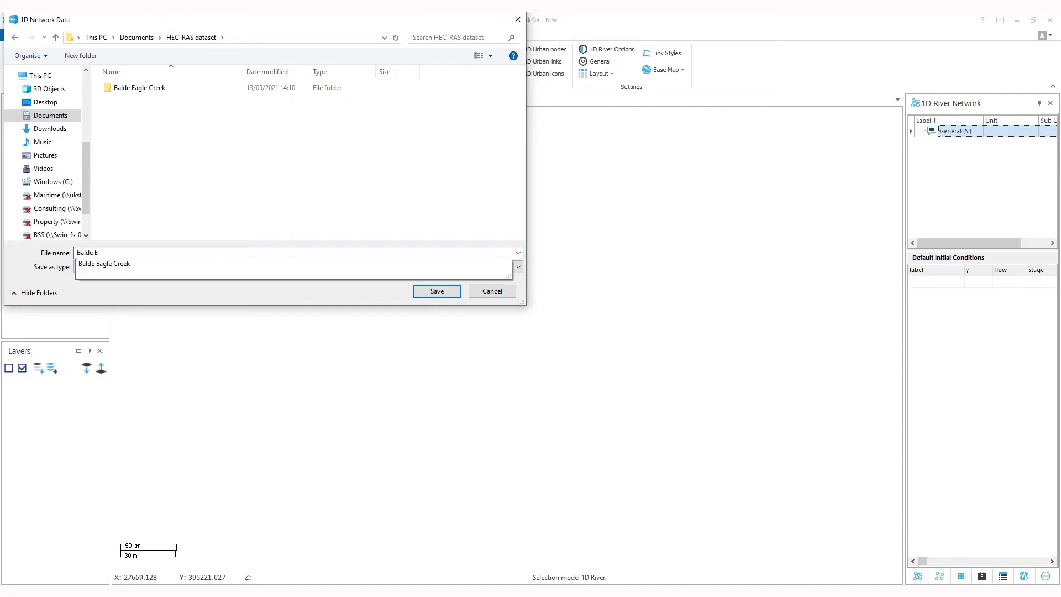
pyautogui.write('agle network')
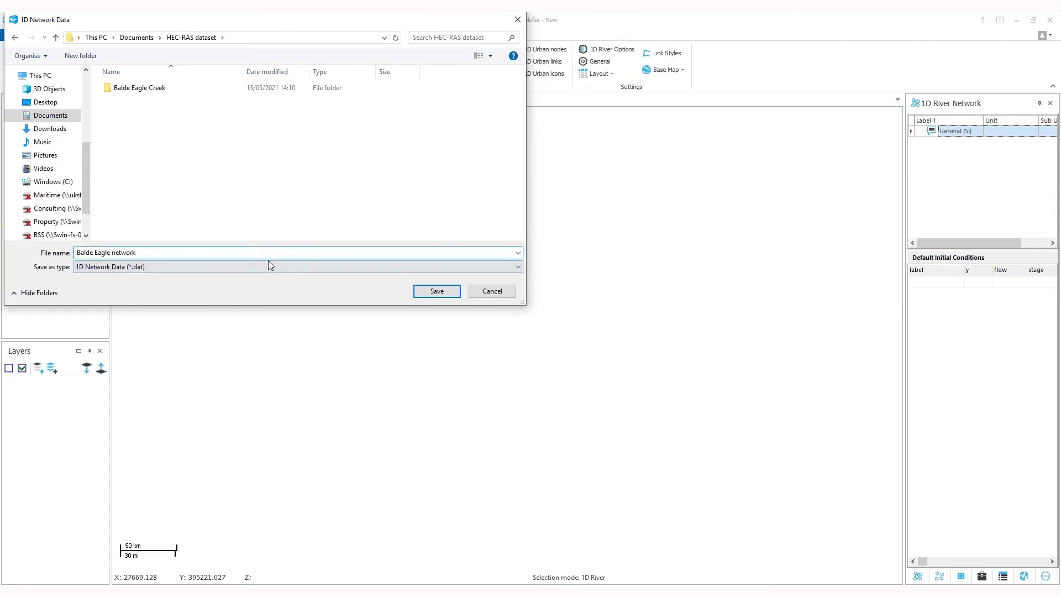
pyautogui.click(454, 294)
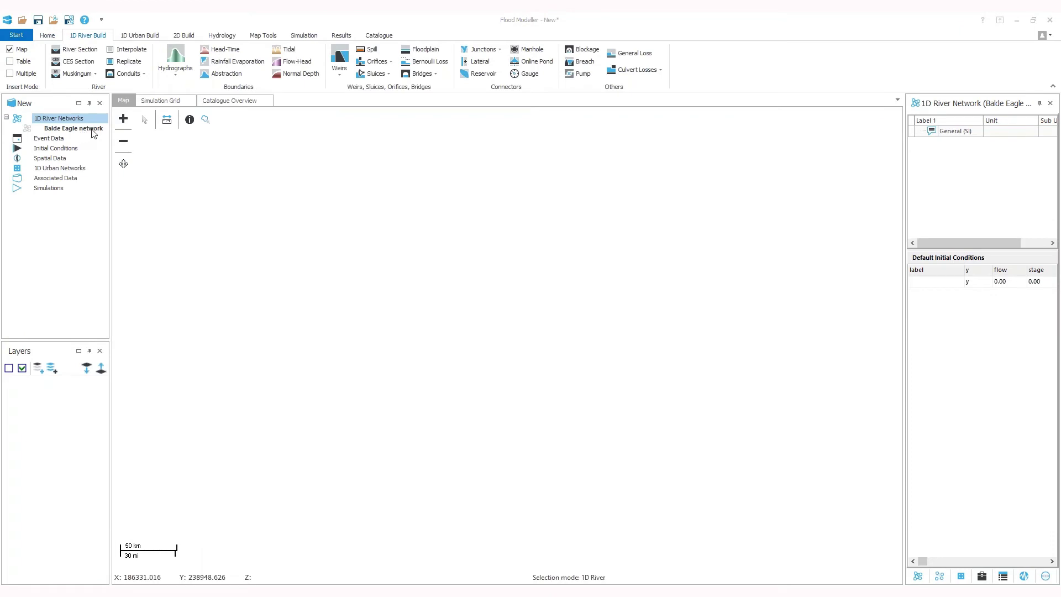
# - Import BaldEagle.g01 from the Balde Eagle Creek folder into the General (SI) network from HEC-RAS
pyautogui.rightClick(957, 135)
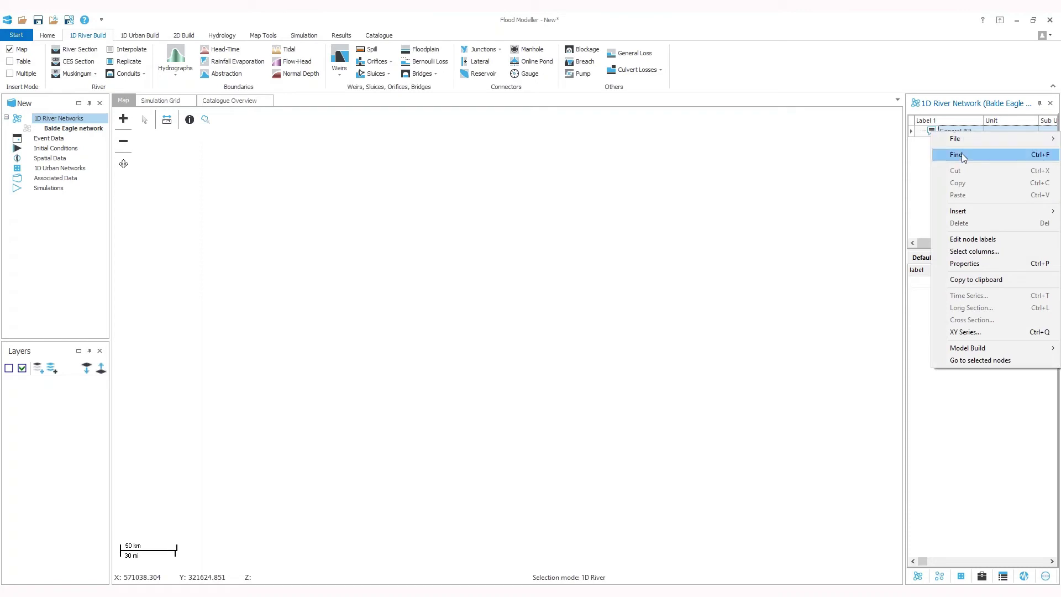
pyautogui.moveTo(935, 144)
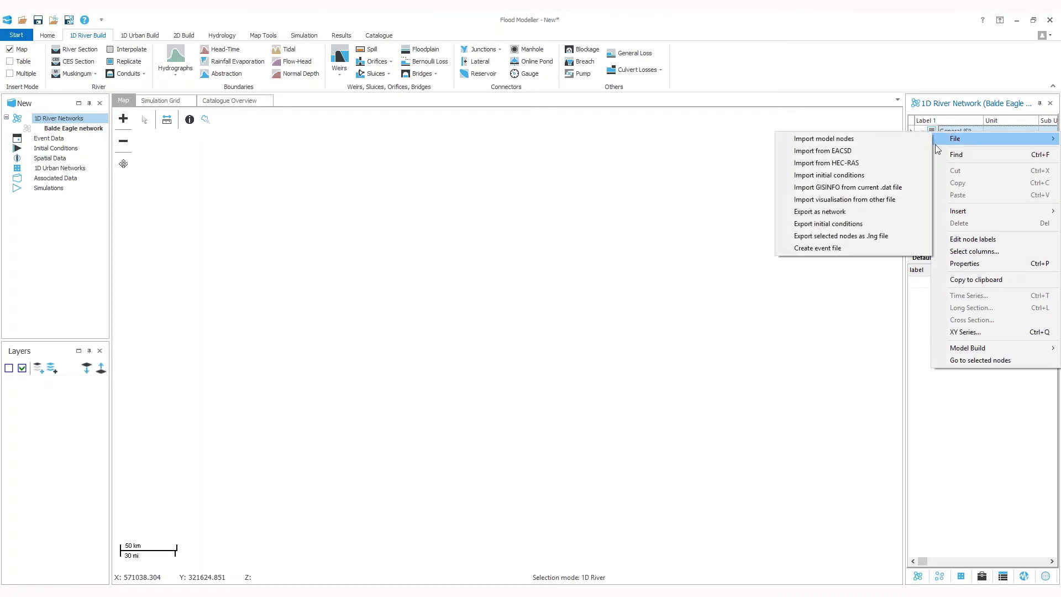
pyautogui.click(815, 161)
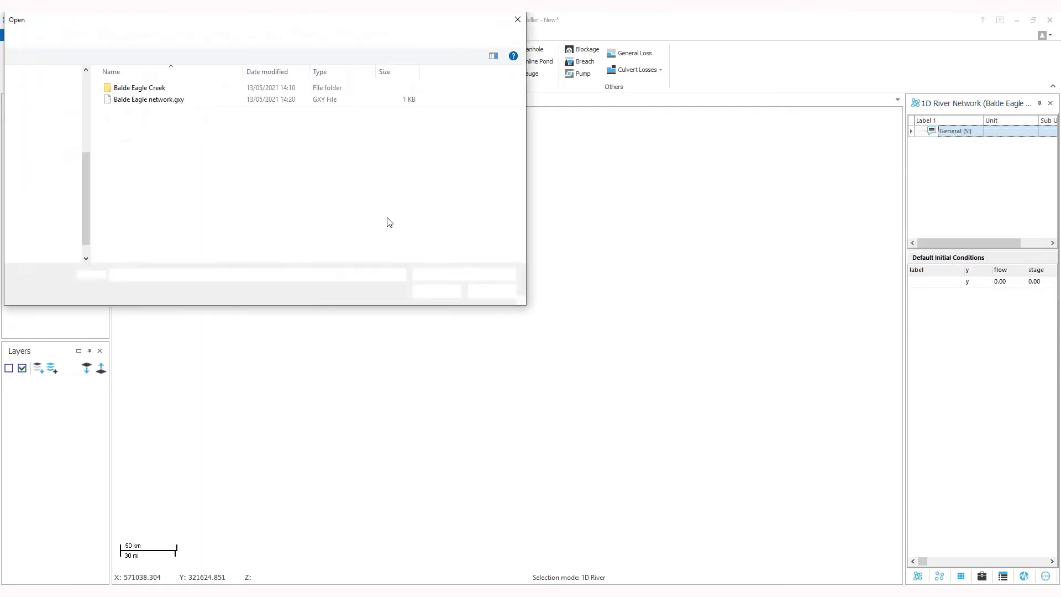
pyautogui.moveTo(307, 29); pyautogui.dragTo(560, 147)
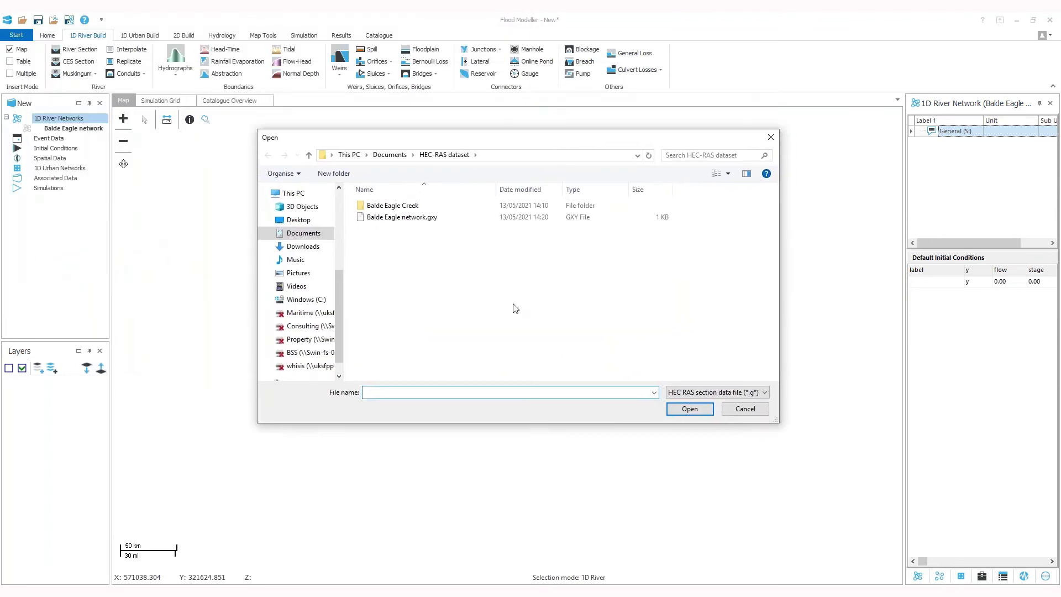
pyautogui.doubleClick(429, 205)
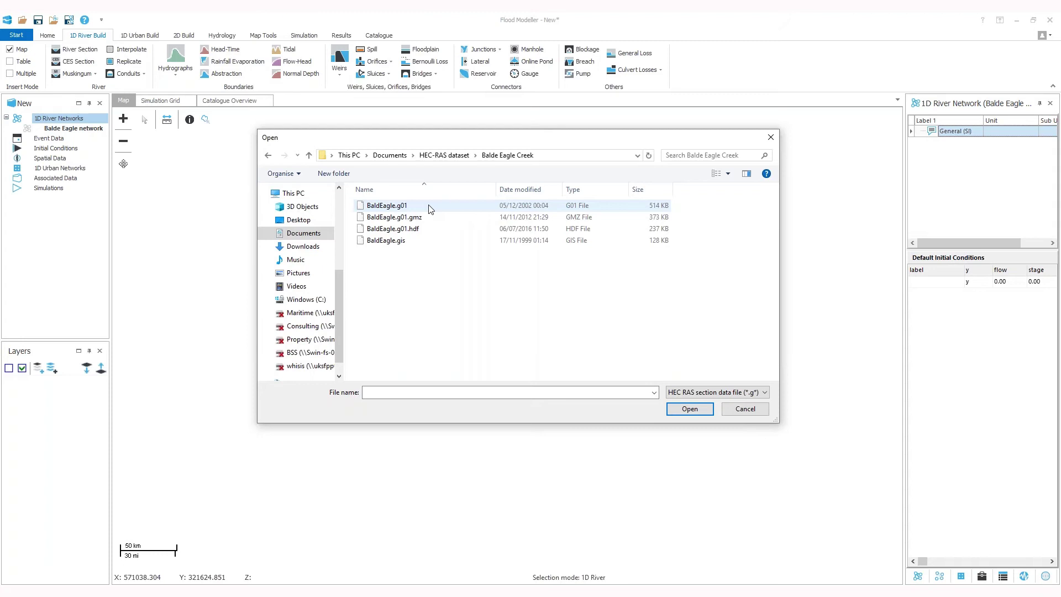
pyautogui.doubleClick(430, 209)
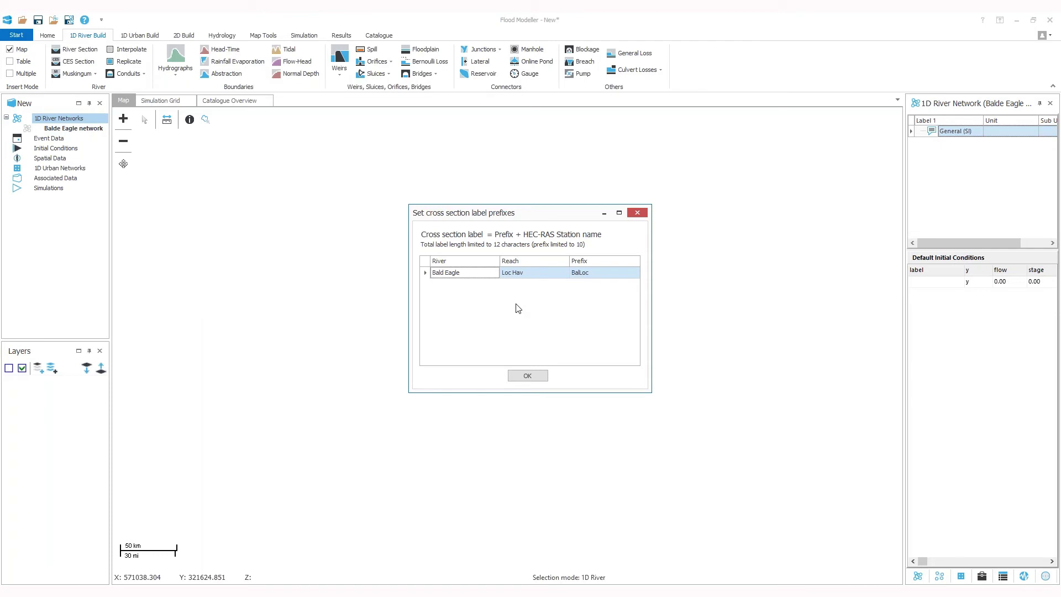
# - Accept the BalLoc label prefix and add every imported cross section to the General (SI) network
pyautogui.click(591, 275)
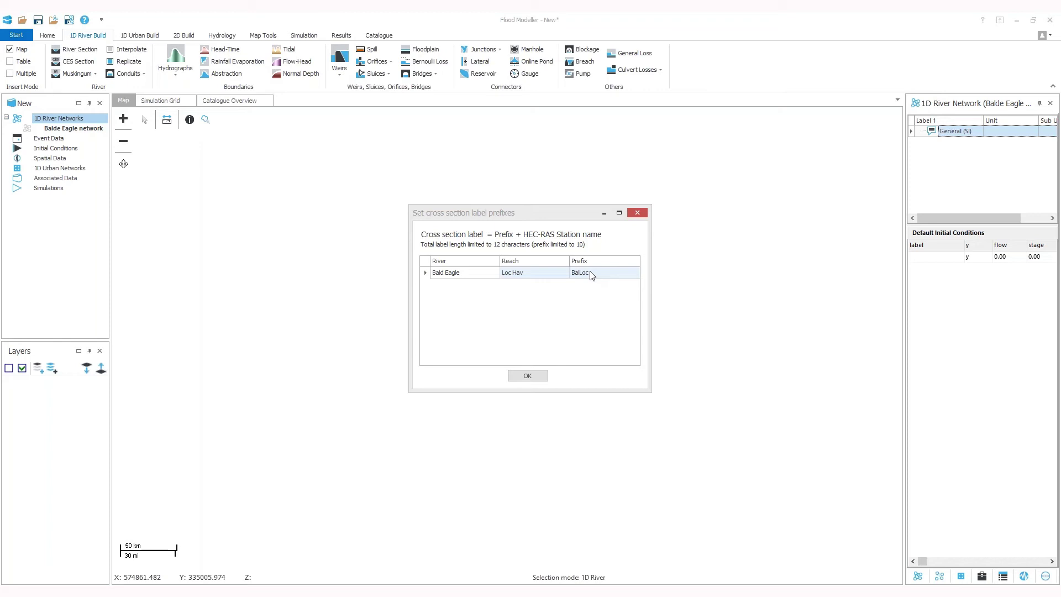
pyautogui.press('Return')
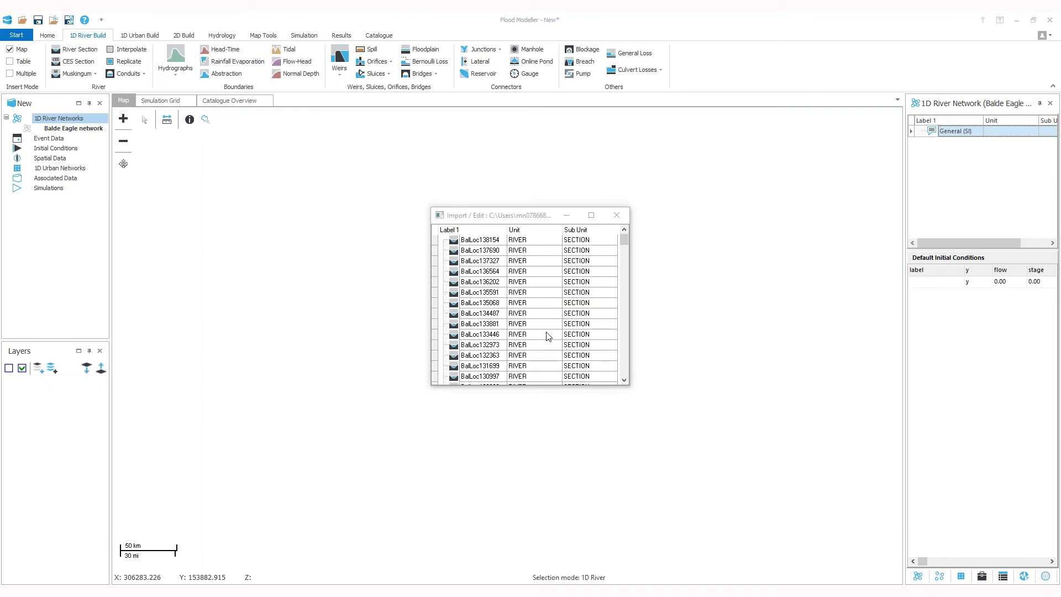
pyautogui.click(526, 283)
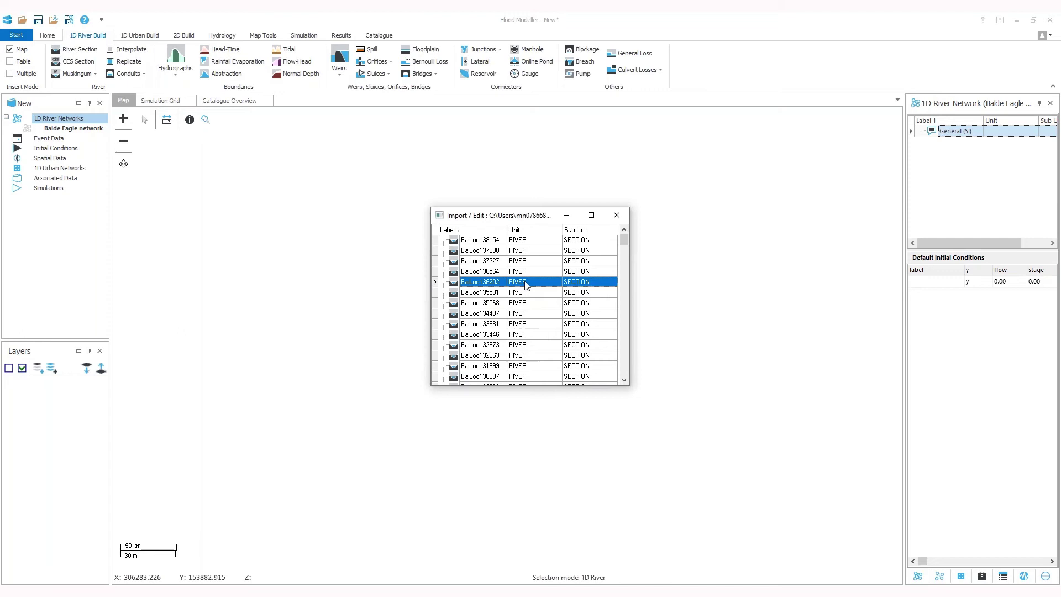
pyautogui.keyDown('shift'); pyautogui.click(528, 292); pyautogui.keyUp('shift')
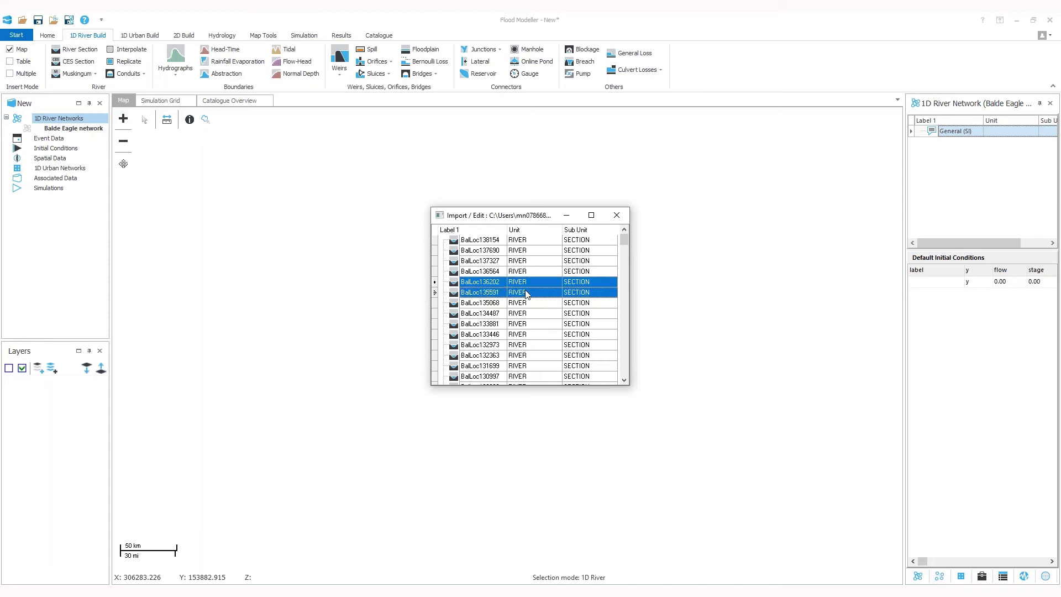
pyautogui.moveTo(529, 307); pyautogui.dragTo(532, 318)
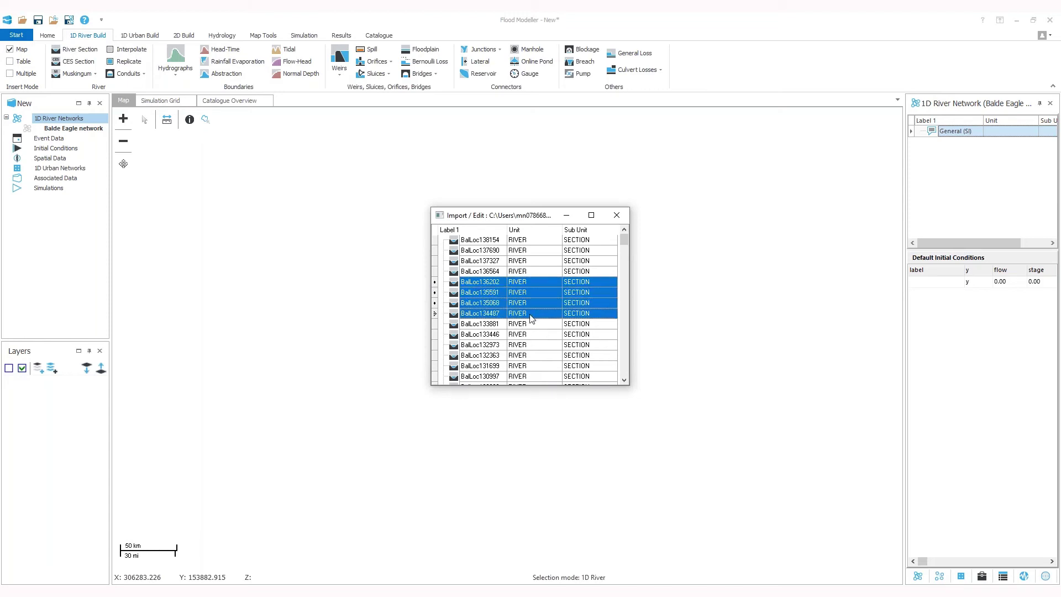
pyautogui.keyDown('ctrl'); pyautogui.click(526, 345); pyautogui.keyUp('ctrl')
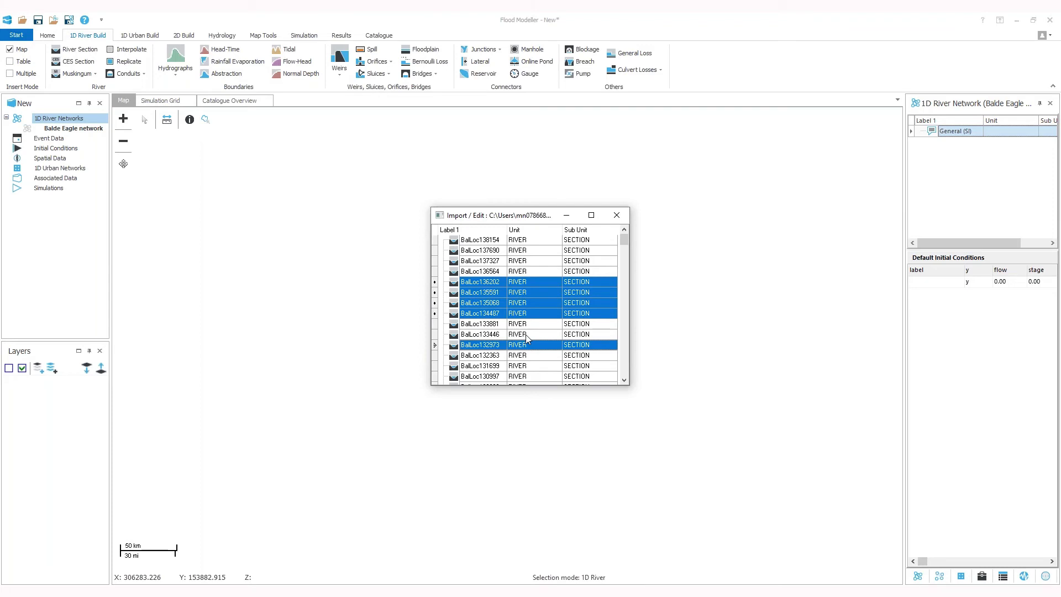
pyautogui.hotkey('ctrl', 'a')
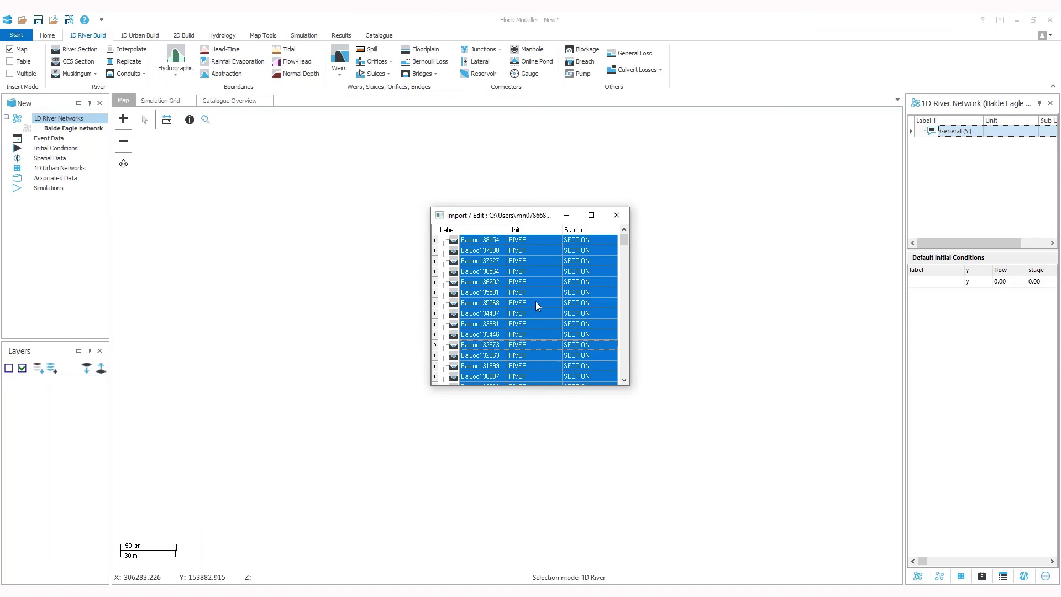
pyautogui.moveTo(540, 304); pyautogui.dragTo(960, 135)
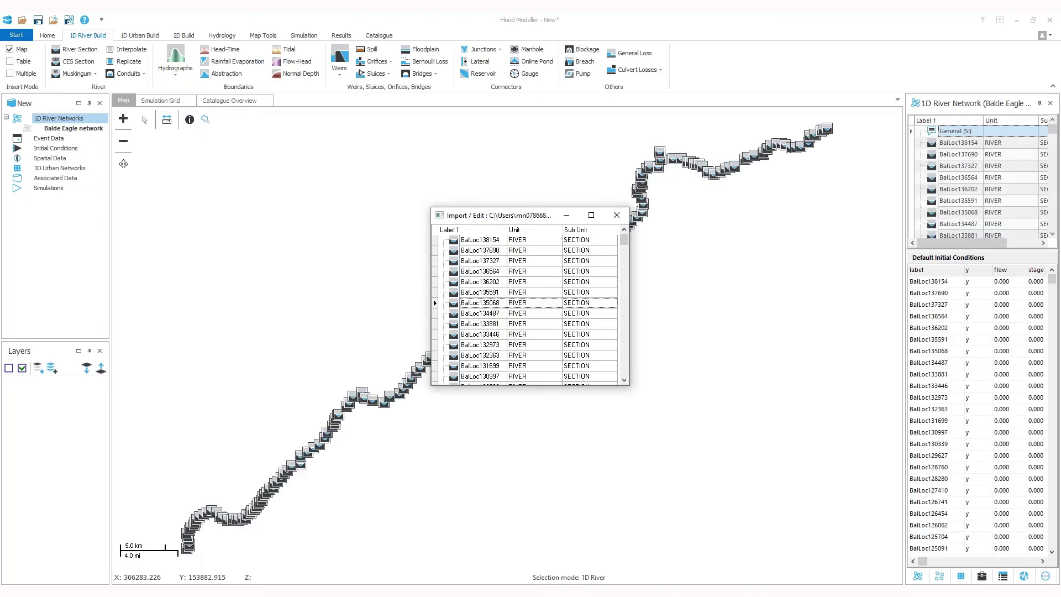
# - Close the Import/Edit window
pyautogui.click(615, 217)
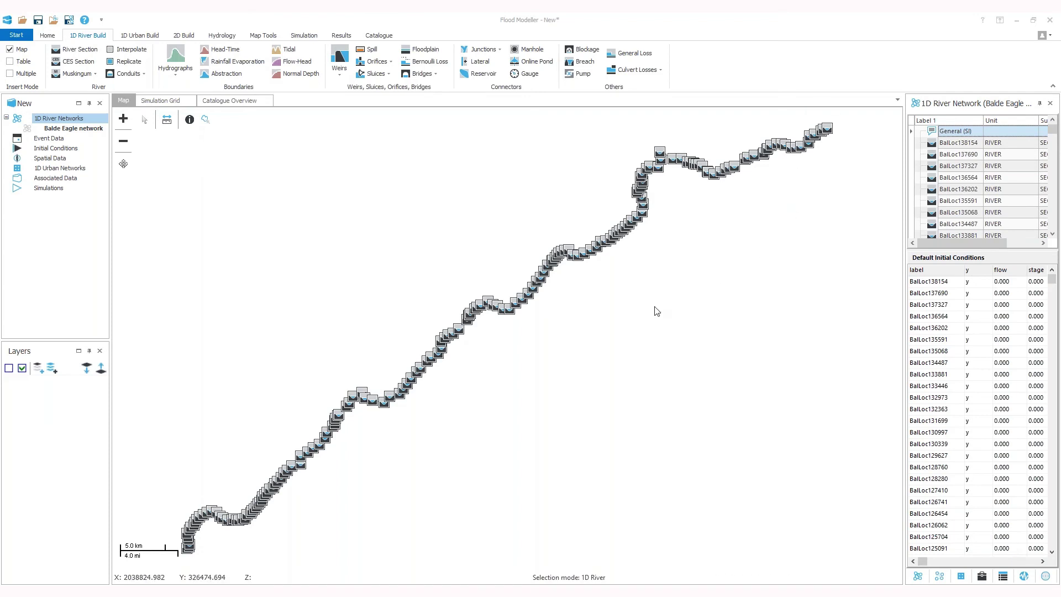
# - Plot the cross-section profile of river section BalLoc52879, then close it and accept the section data
pyautogui.click(585, 256)
pyautogui.doubleClick(584, 255)
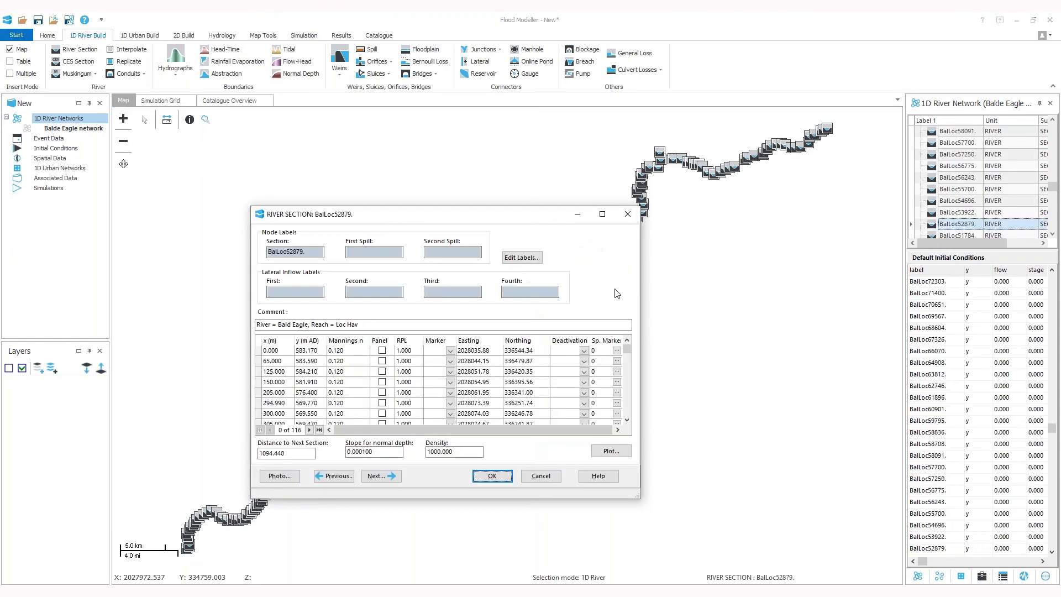
pyautogui.moveTo(546, 216); pyautogui.dragTo(632, 180)
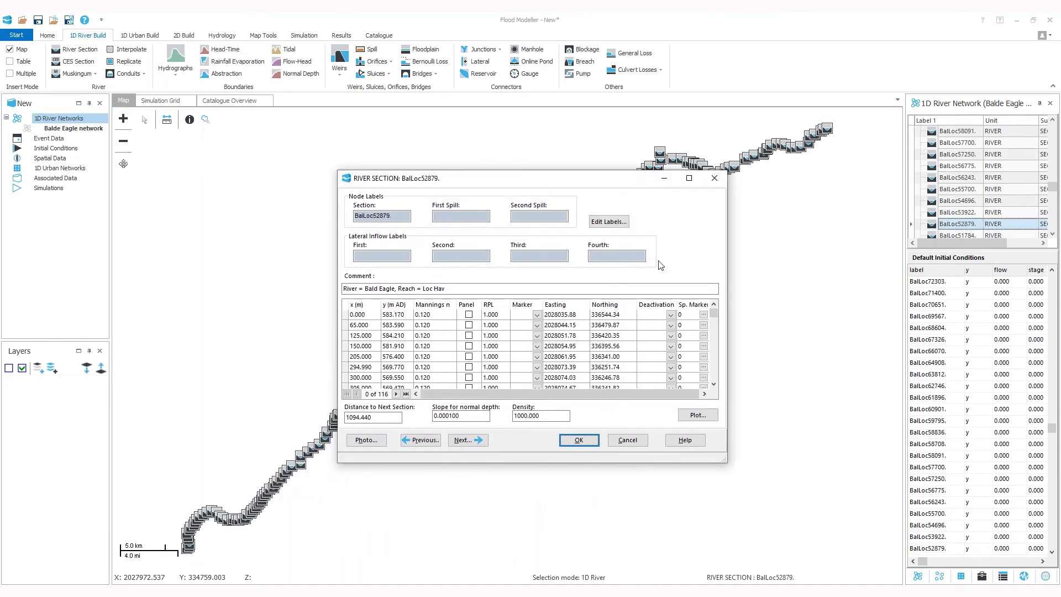
pyautogui.click(697, 416)
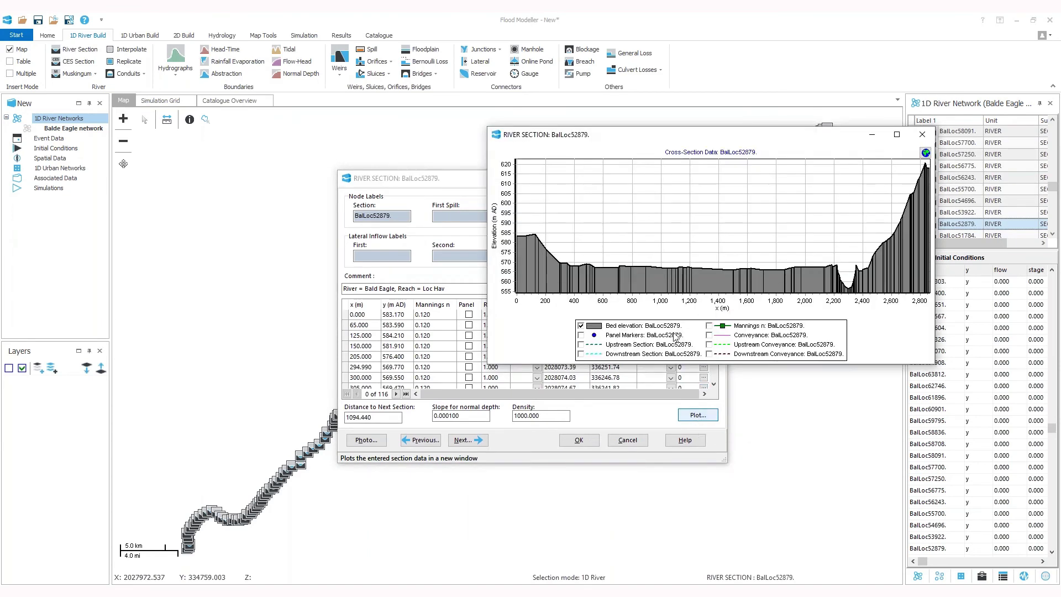
pyautogui.click(922, 134)
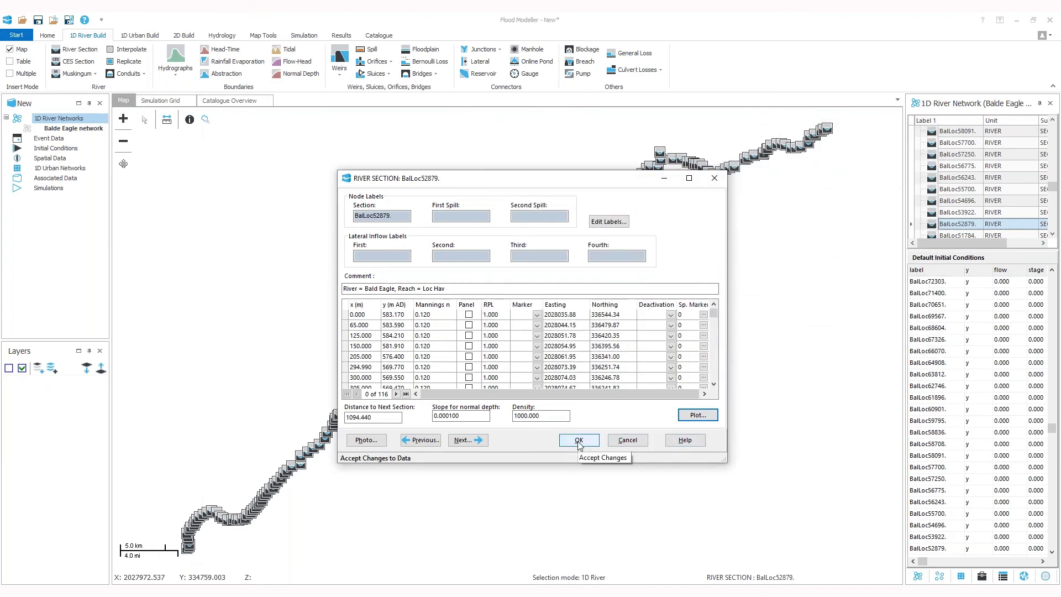
pyautogui.click(579, 440)
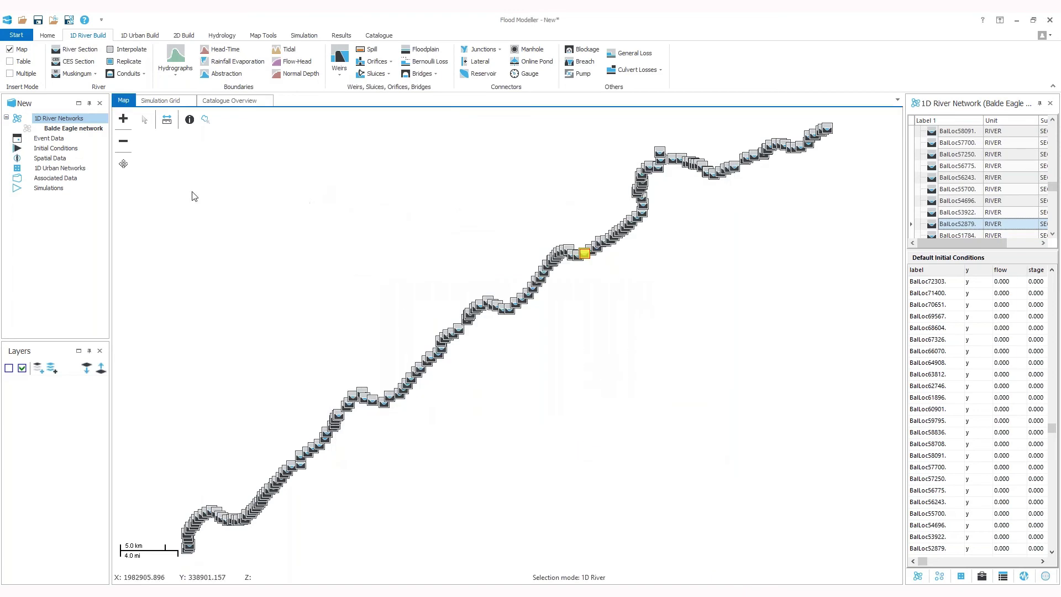
# - Save the Balde Eagle network, then apply and save the default application settings with SI units
pyautogui.click(47, 35)
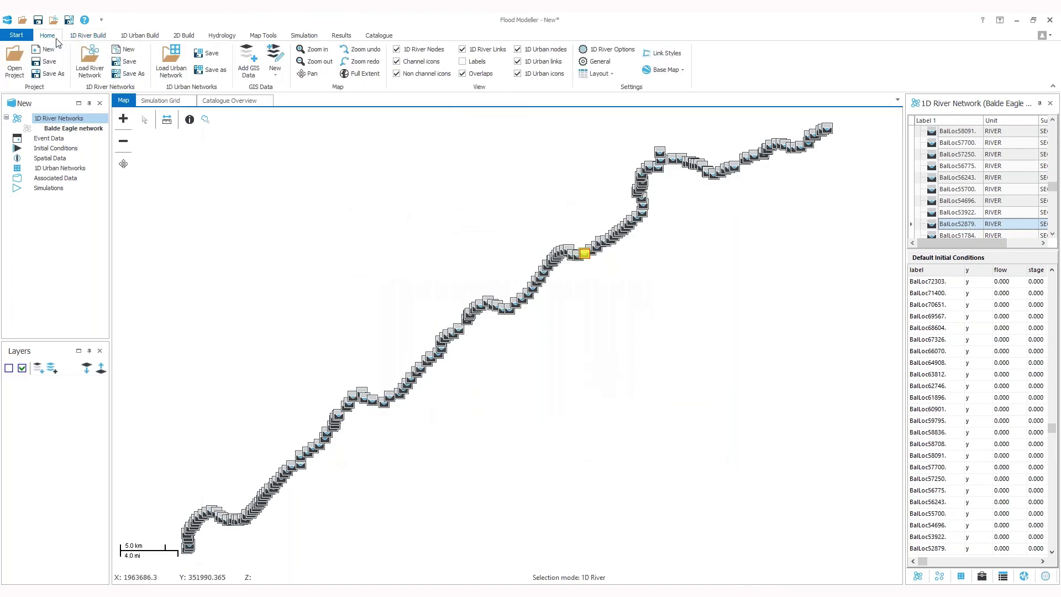
pyautogui.click(128, 63)
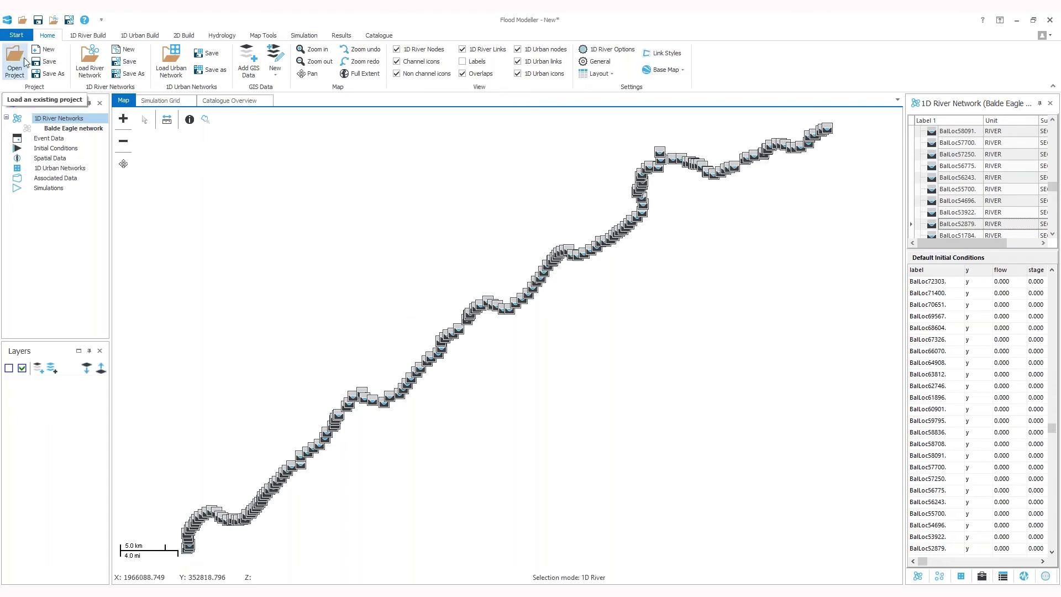
pyautogui.click(602, 62)
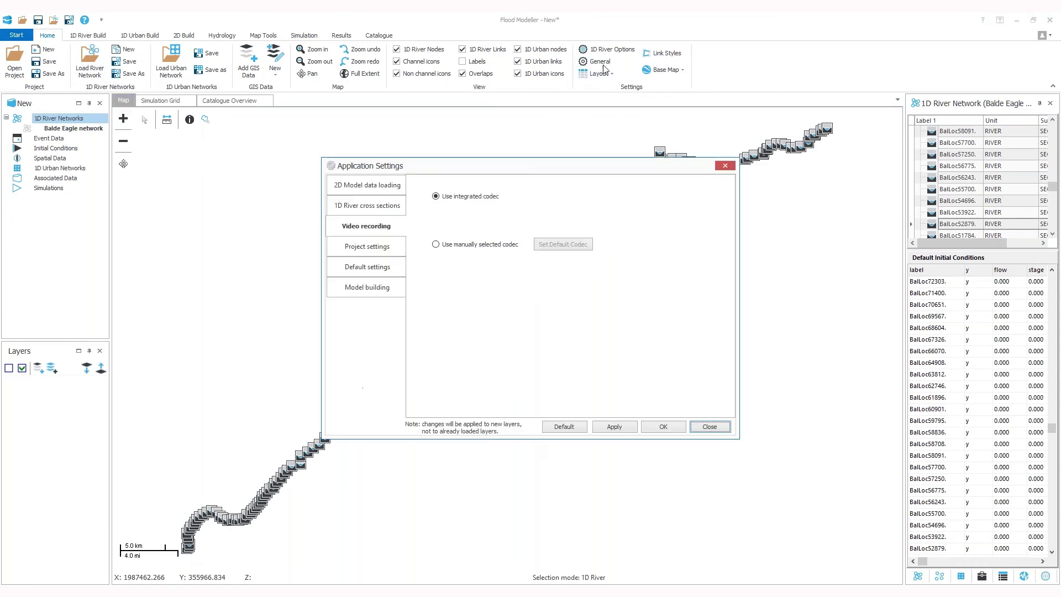
pyautogui.click(369, 267)
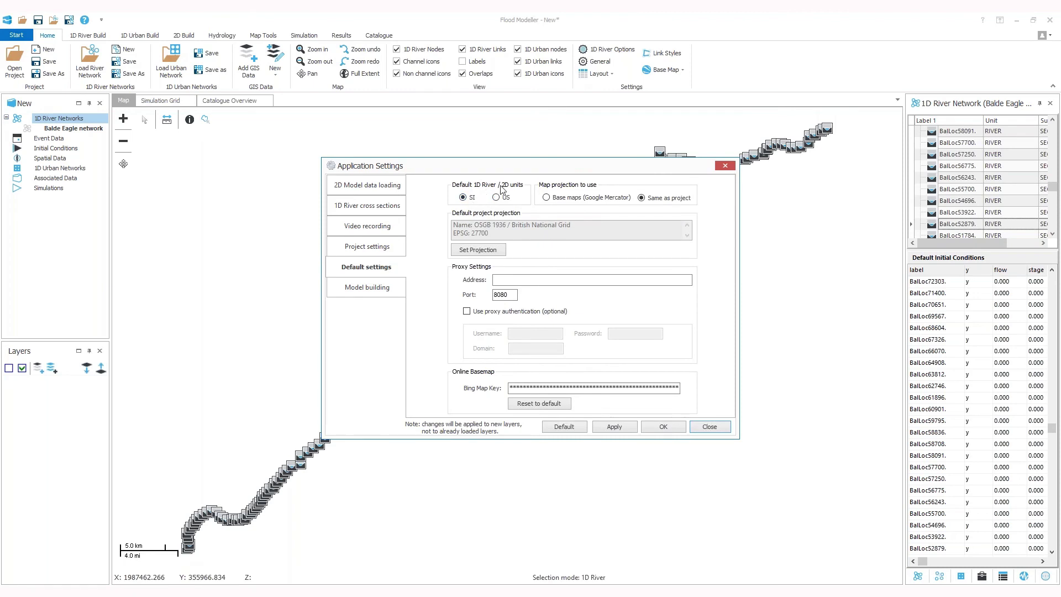
pyautogui.click(626, 432)
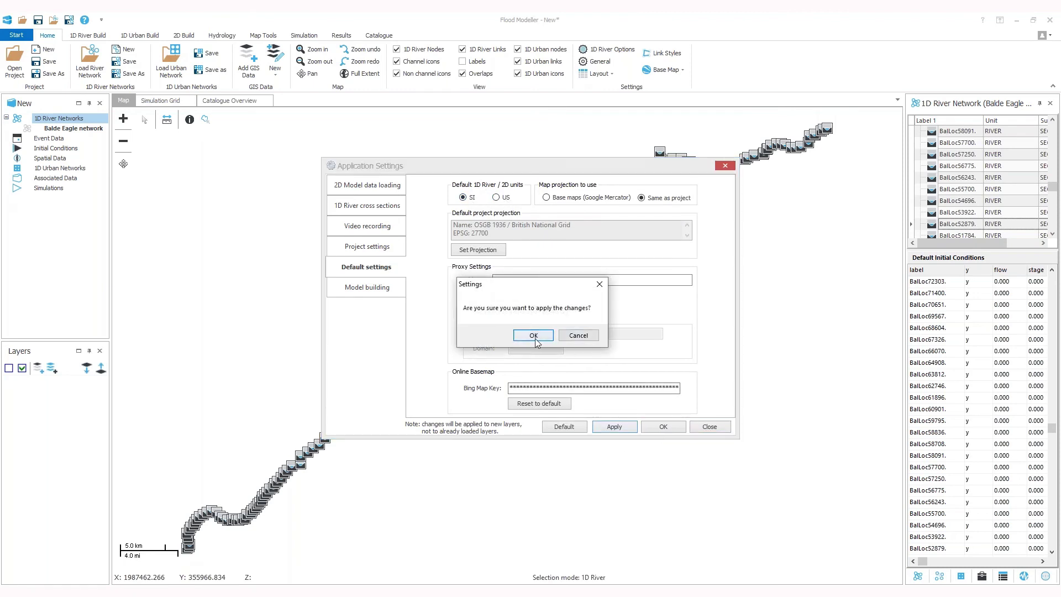
pyautogui.press('Return')
pyautogui.click(654, 430)
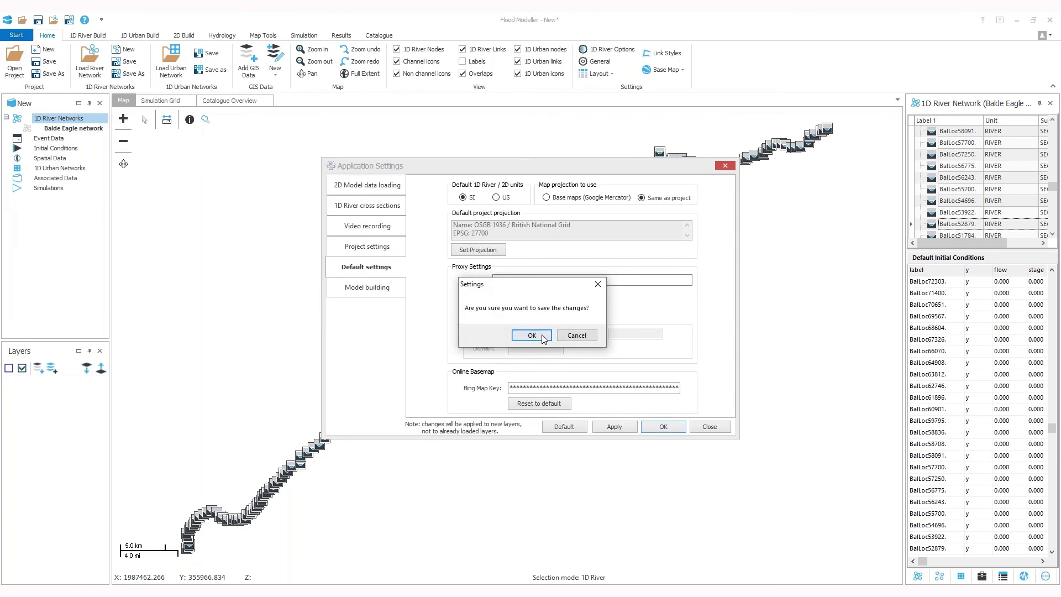
pyautogui.click(532, 337)
pyautogui.click(662, 427)
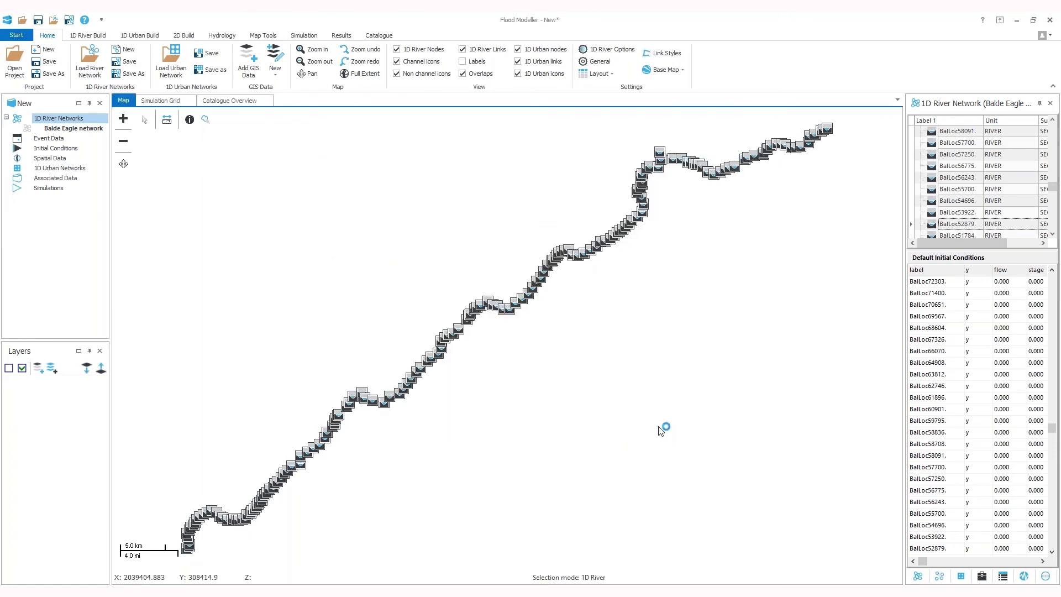
pyautogui.moveTo(1053, 188); pyautogui.dragTo(1057, 124)
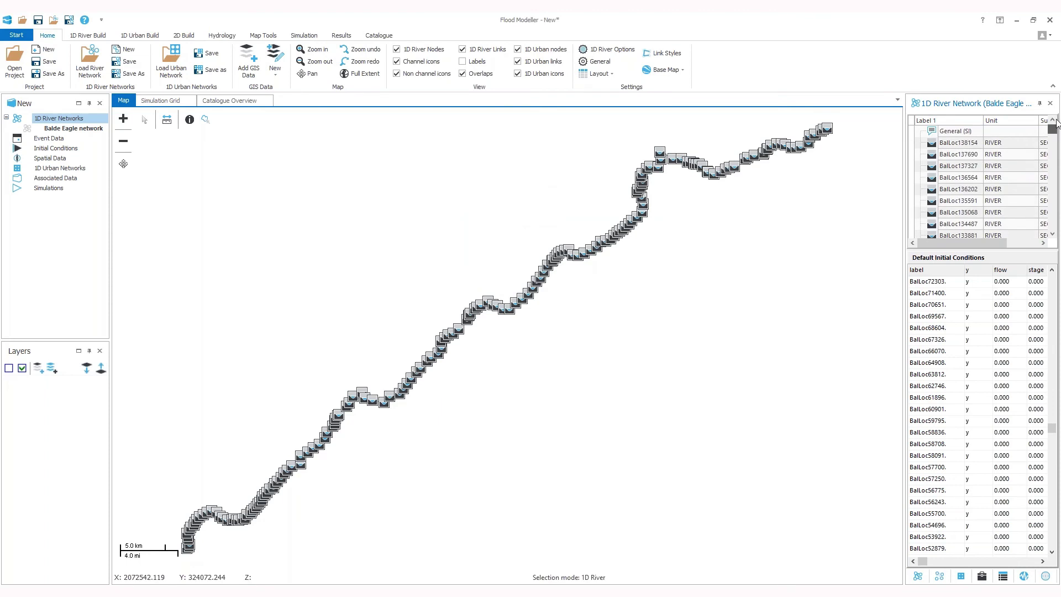
pyautogui.rightClick(959, 133)
pyautogui.click(955, 262)
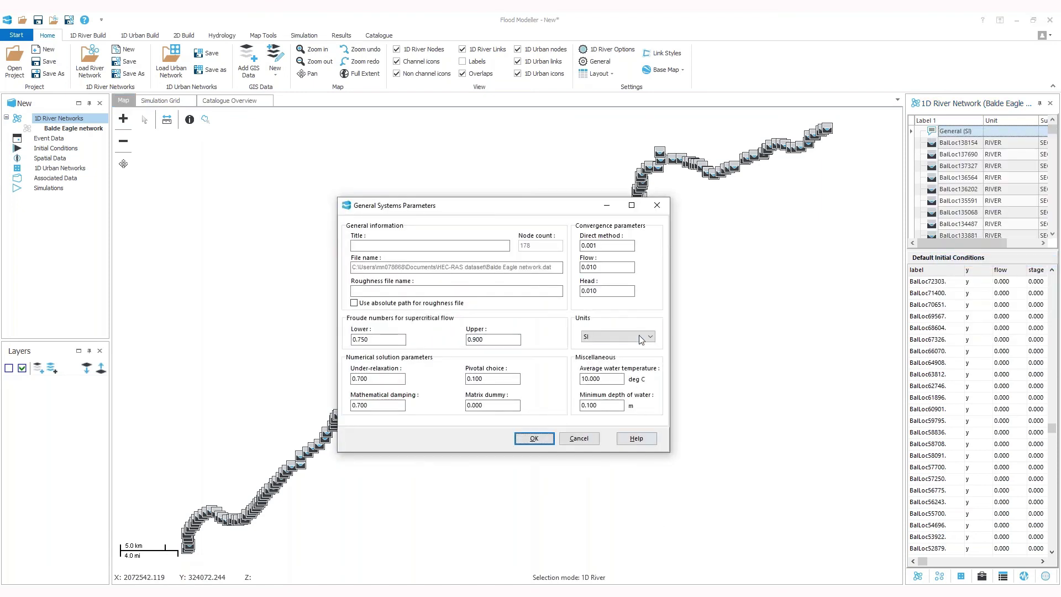
pyautogui.click(641, 338)
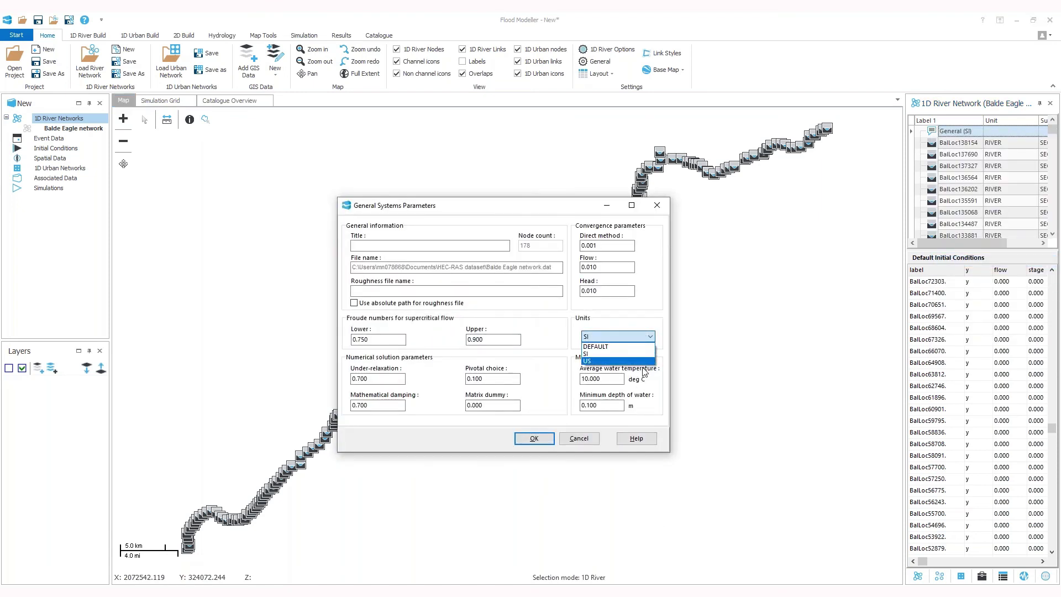
pyautogui.click(646, 328)
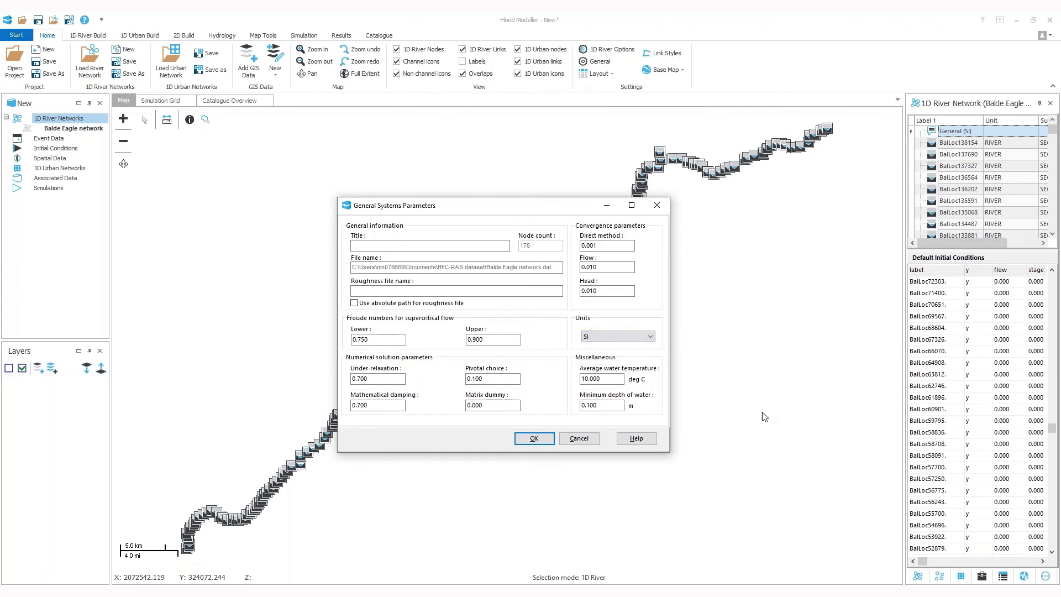
pyautogui.click(582, 439)
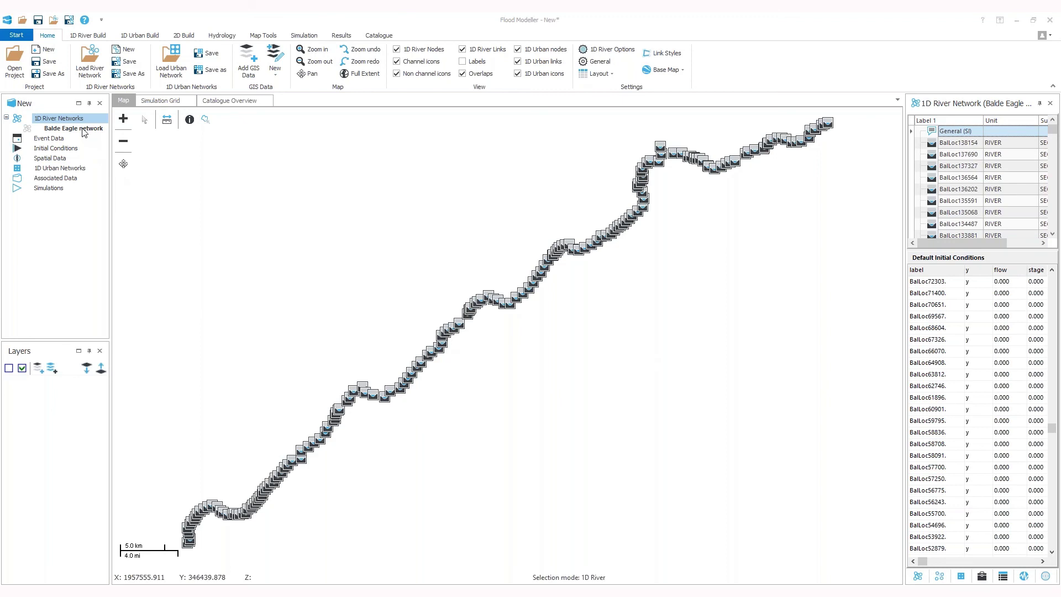
# - Load Balde Eagle network.dat onto the map as a Cross Section layer
pyautogui.moveTo(83, 132); pyautogui.dragTo(360, 246)
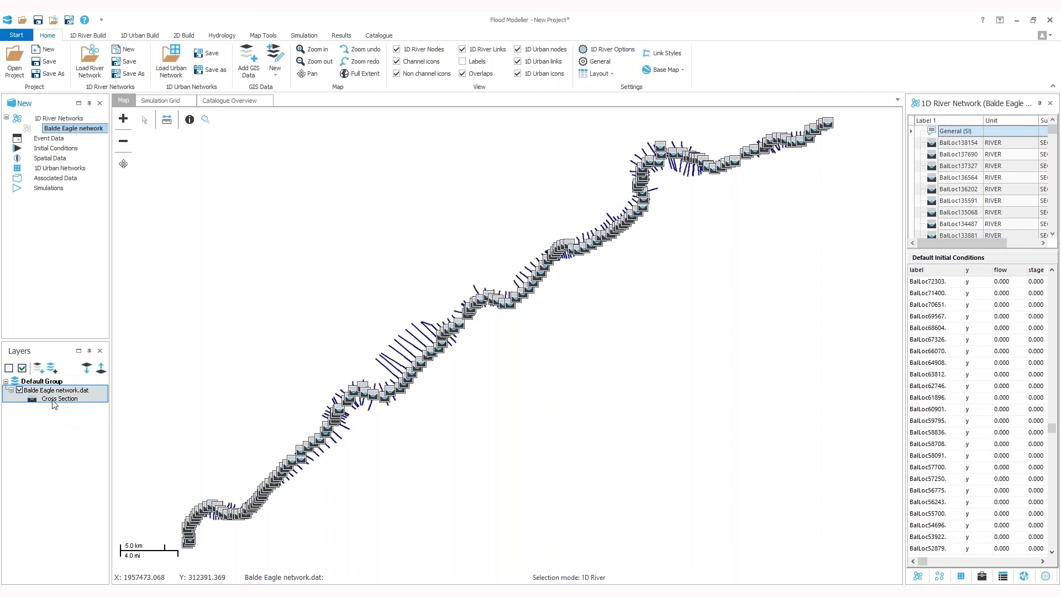
# - Set the Cross Section layer's symbology line colour to cyan
pyautogui.rightClick(54, 404)
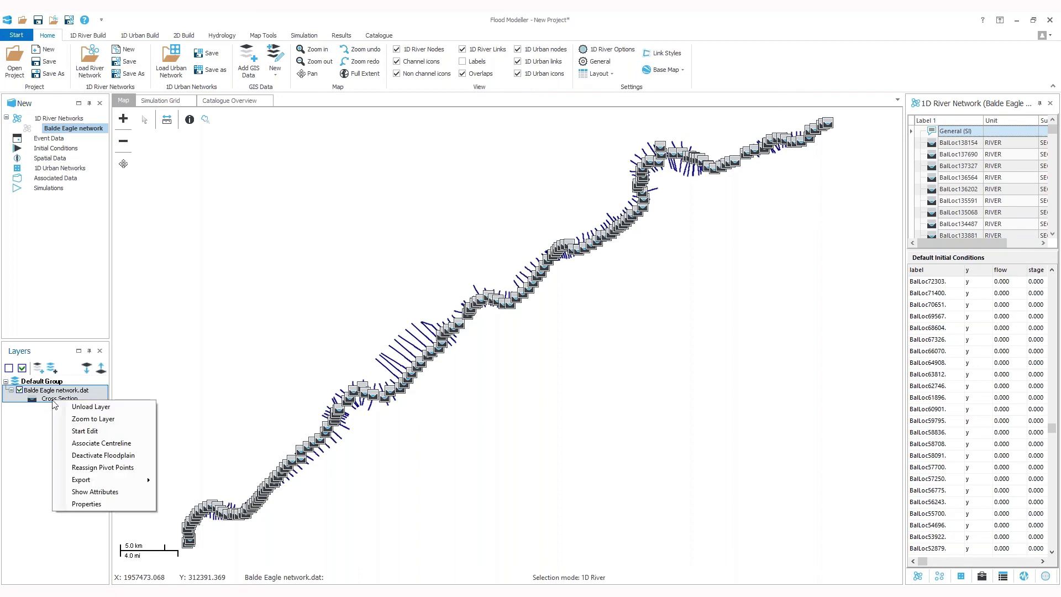
pyautogui.click(81, 504)
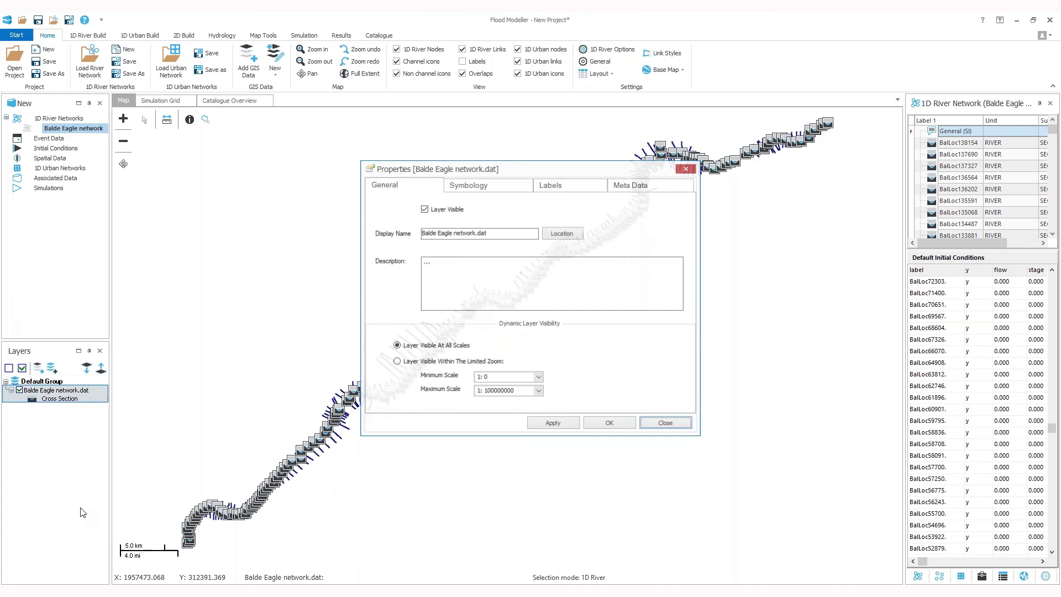
pyautogui.click(471, 189)
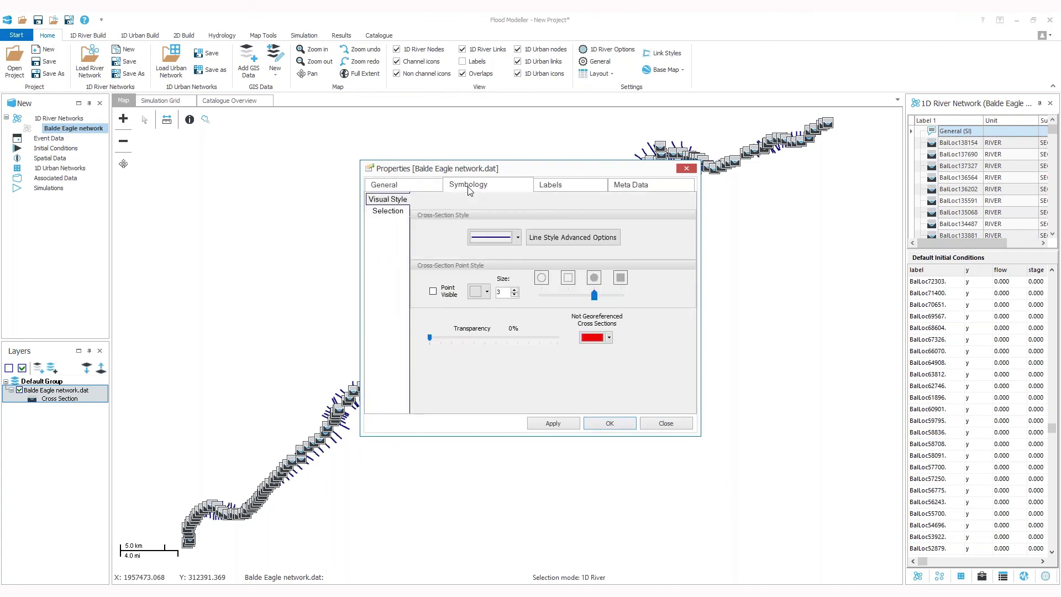
pyautogui.click(519, 239)
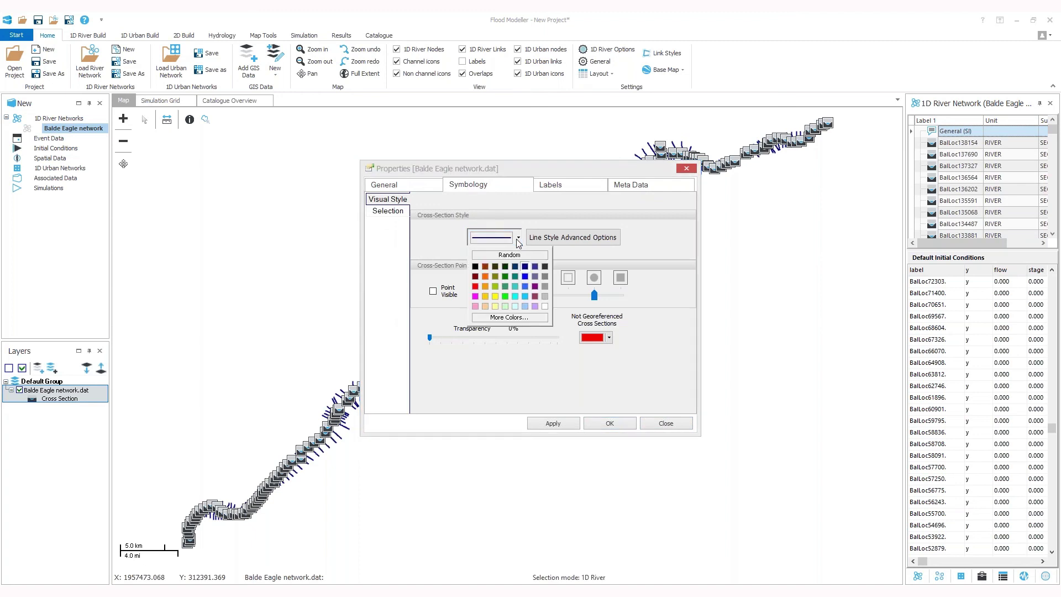
pyautogui.click(516, 296)
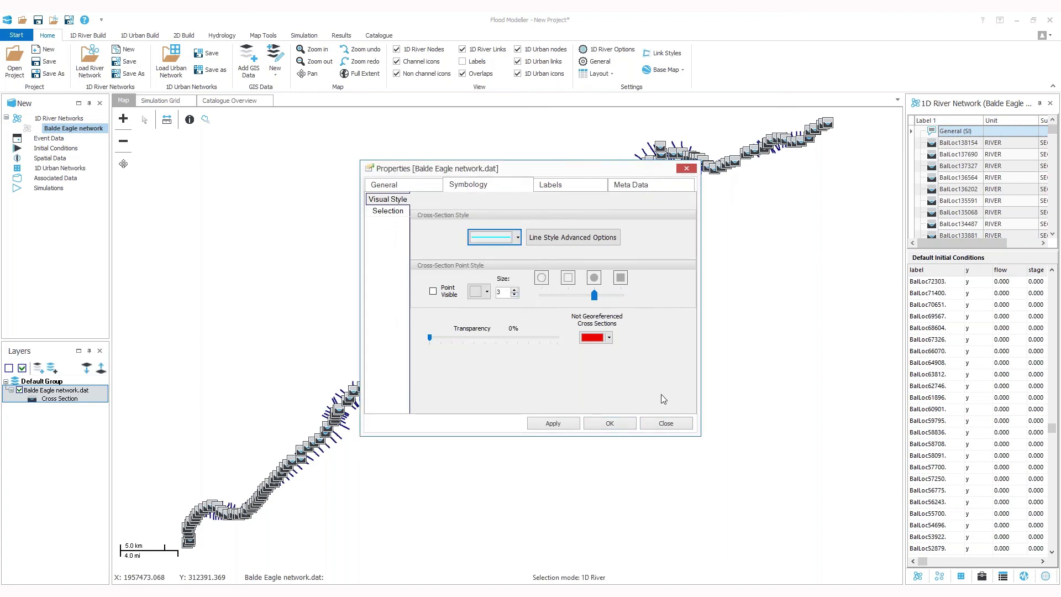
pyautogui.click(554, 423)
pyautogui.click(610, 424)
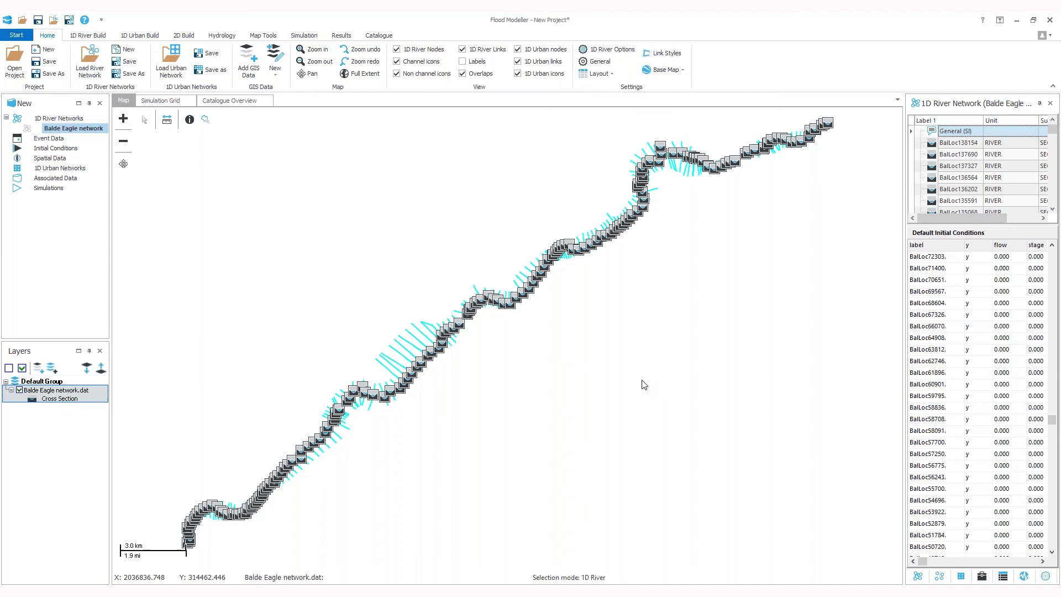
# - Switch the base map to Bing Hybrid
pyautogui.click(680, 70)
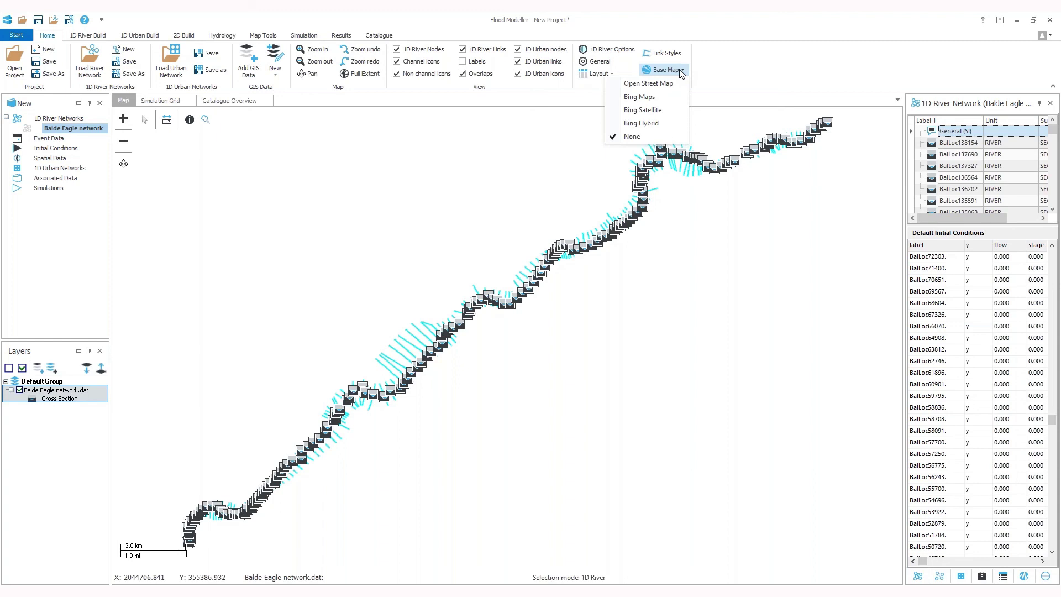
pyautogui.click(651, 124)
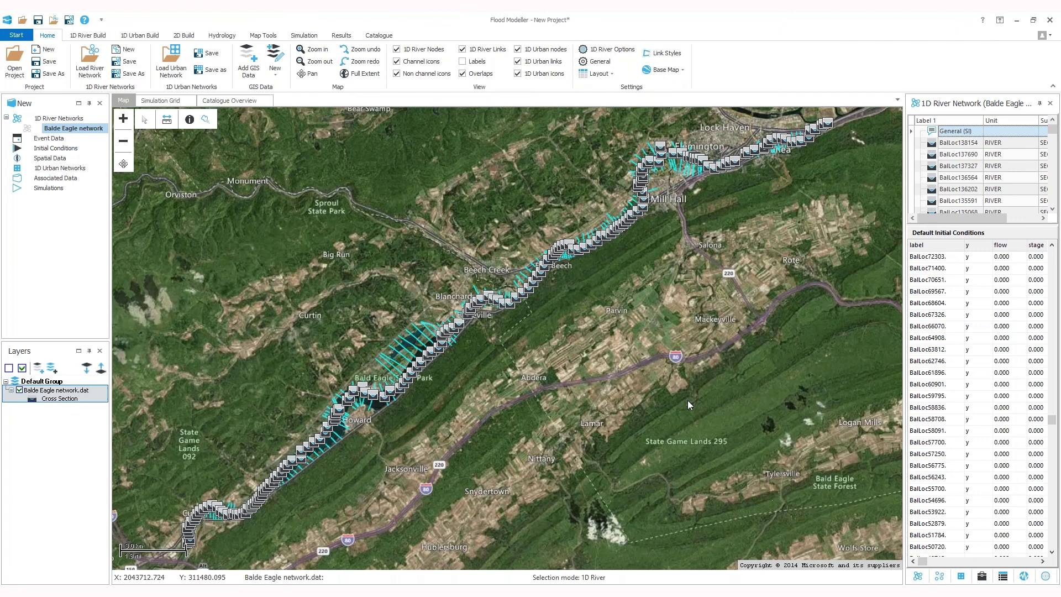